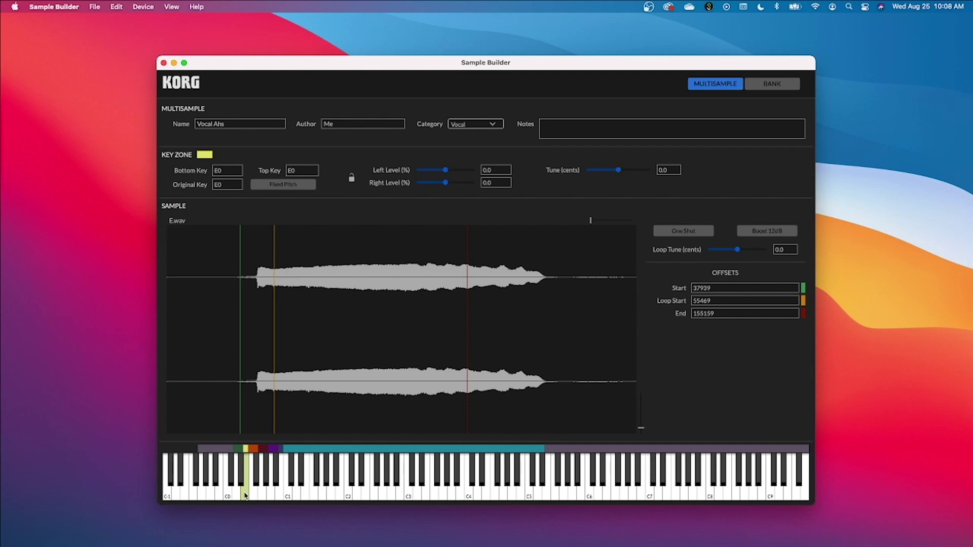
Move E.wav's Start marker onto its loop start at 55469 and audition the E0 key
{"action": "left_click_drag", "start_coordinate": [241, 400], "coordinate": [278, 403]}
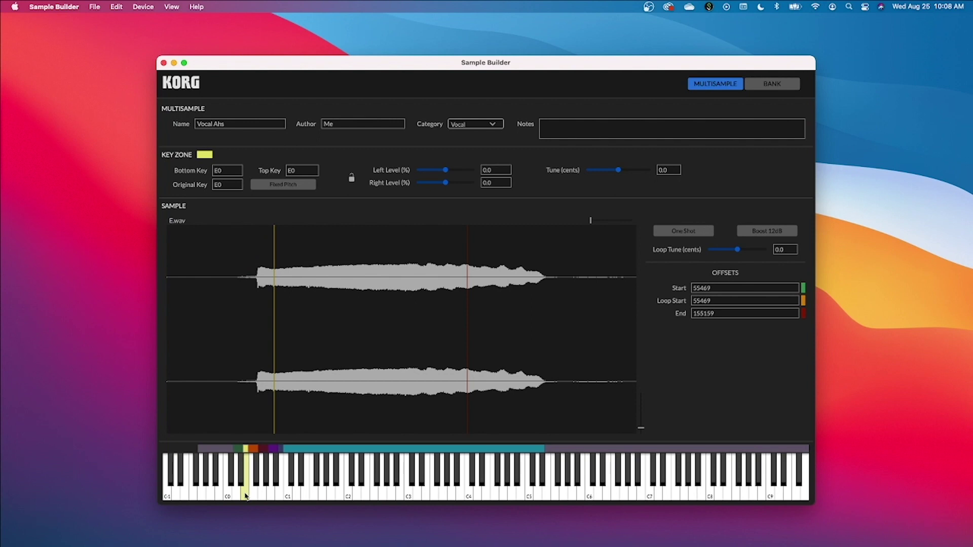
{"action": "left_click", "coordinate": [247, 498]}
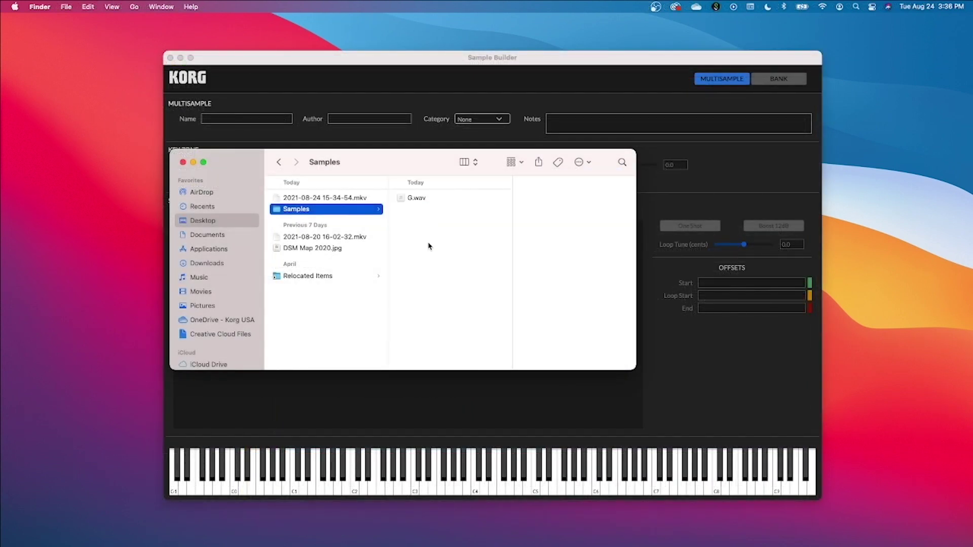
Select A.wav through G.wav in the Samples folder and drop them onto Sample Builder's keyboard
{"action": "left_click", "coordinate": [425, 231]}
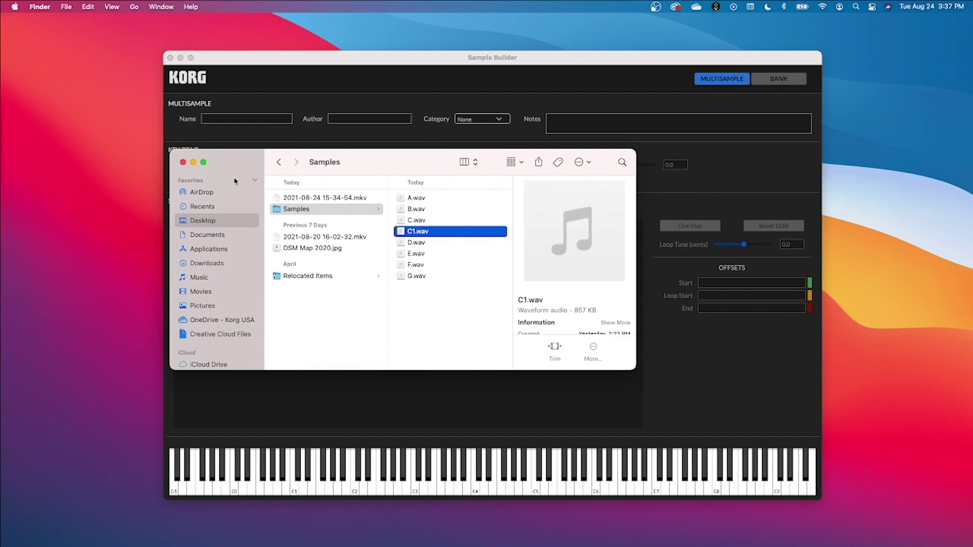
{"action": "left_click_drag", "start_coordinate": [427, 310], "coordinate": [426, 189]}
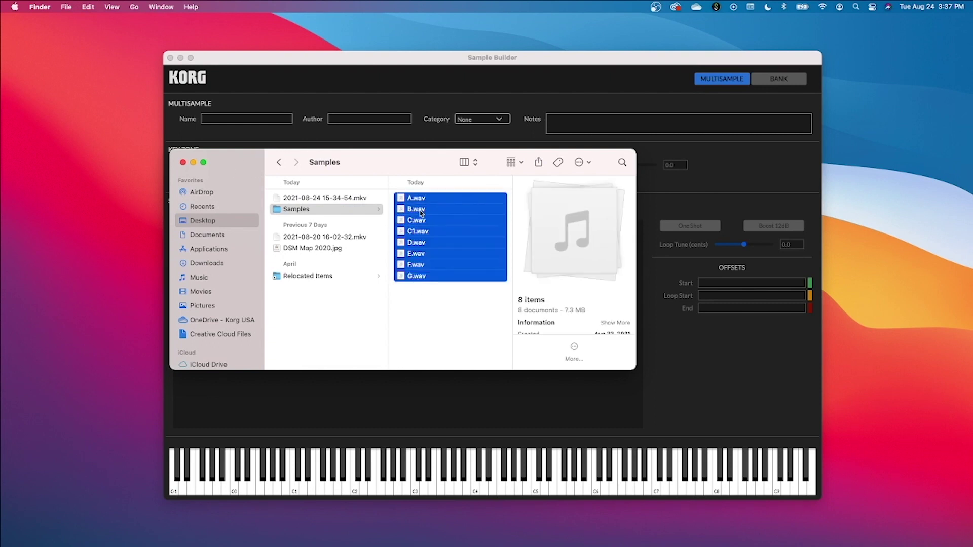
{"action": "left_click_drag", "start_coordinate": [420, 213], "coordinate": [249, 464]}
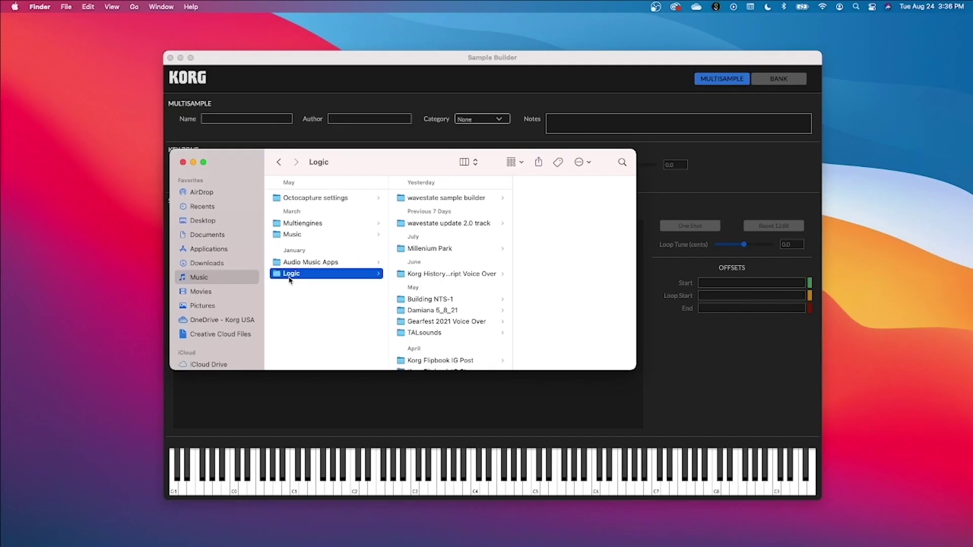
{"action": "left_click", "coordinate": [447, 199]}
Select the eight bounced WAVs in the Bounces folder and drop them onto the keyboard
{"action": "left_click", "coordinate": [555, 234]}
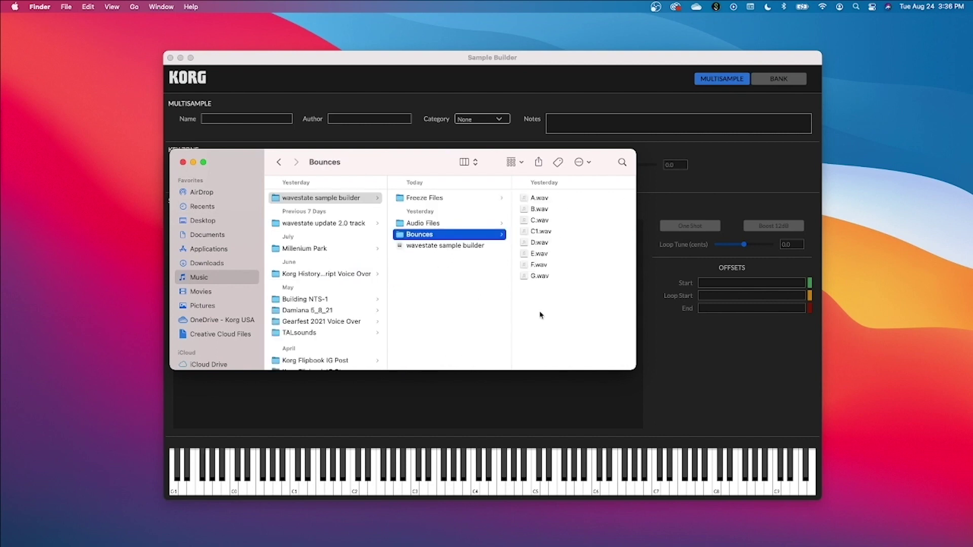
{"action": "left_click_drag", "start_coordinate": [540, 315], "coordinate": [557, 199]}
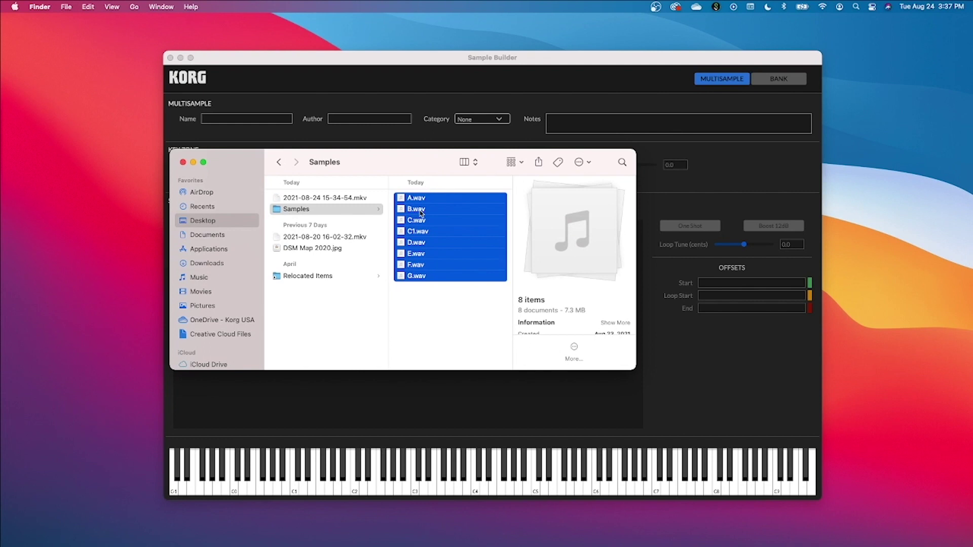
{"action": "left_click_drag", "start_coordinate": [420, 212], "coordinate": [249, 465]}
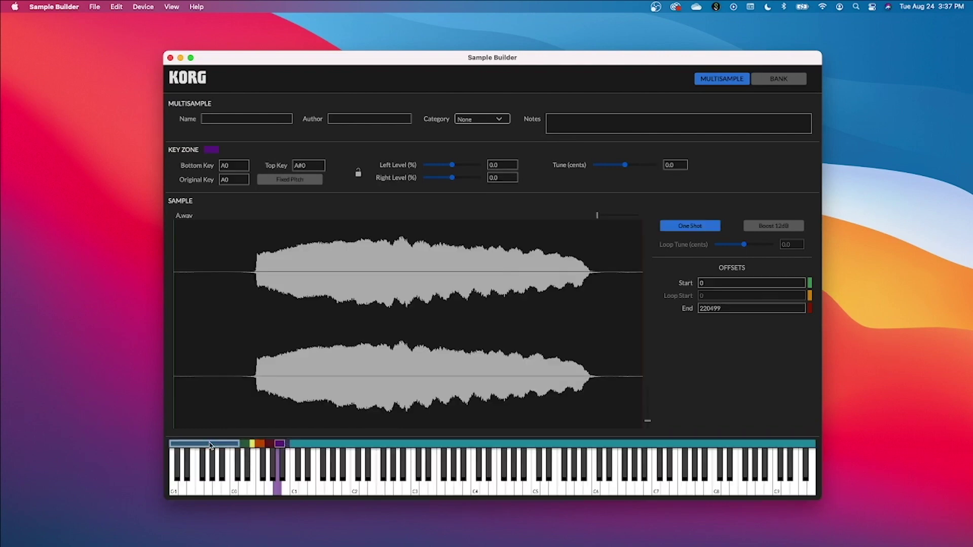
Review each key zone in turn, including A.wav at A0, B.wav at B0, C1.wav and C.wav
{"action": "left_click", "coordinate": [252, 444]}
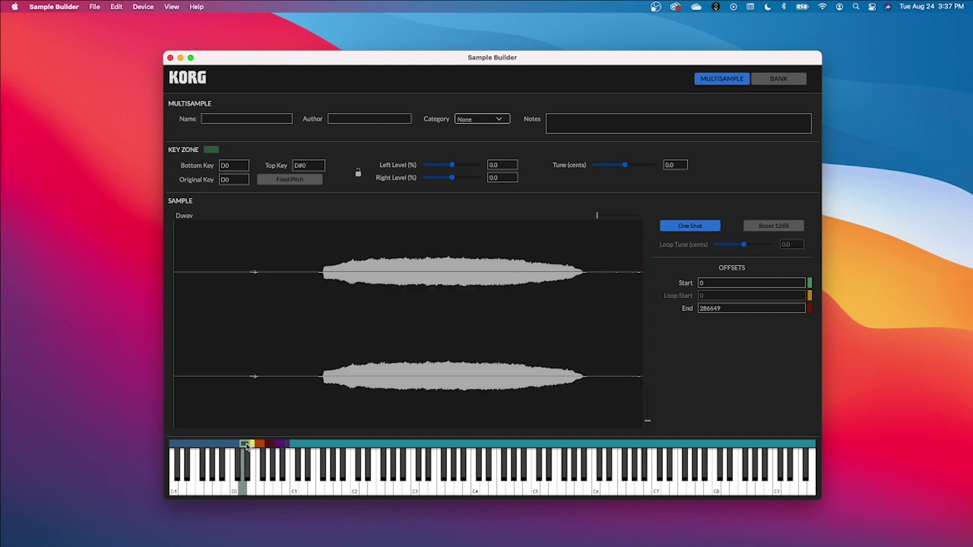
{"action": "left_click", "coordinate": [243, 444]}
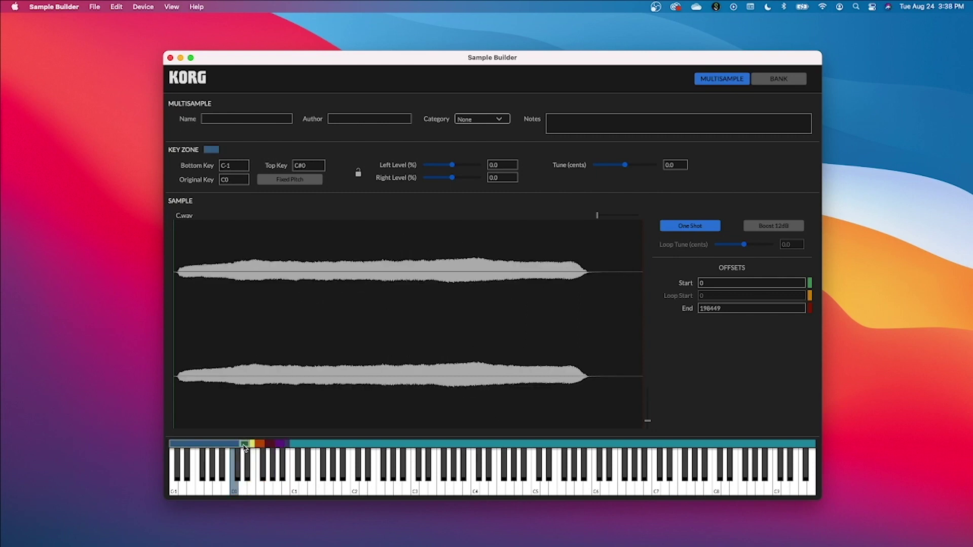
{"action": "left_click", "coordinate": [248, 444]}
{"action": "left_click", "coordinate": [259, 445]}
{"action": "left_click", "coordinate": [260, 444]}
{"action": "left_click", "coordinate": [268, 444]}
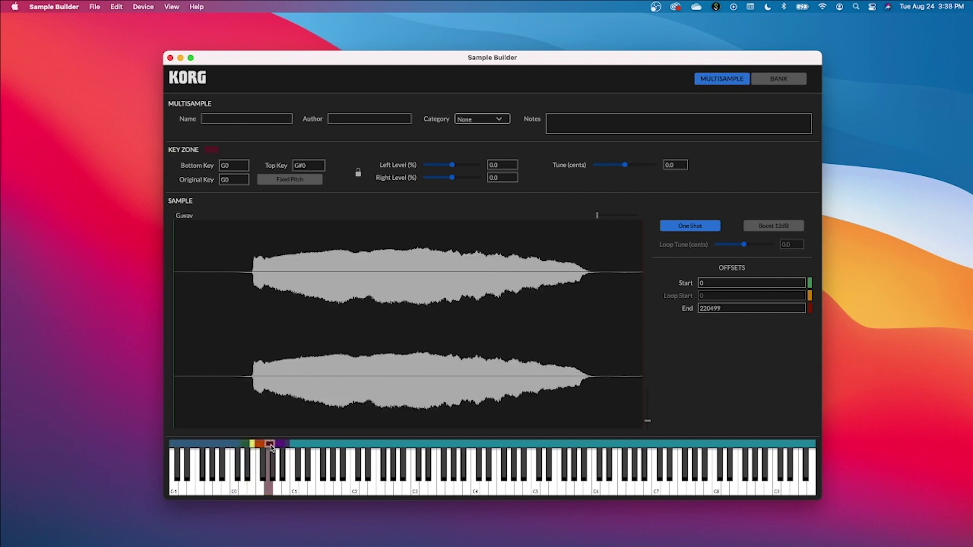
{"action": "left_click", "coordinate": [279, 444]}
{"action": "left_click", "coordinate": [287, 444]}
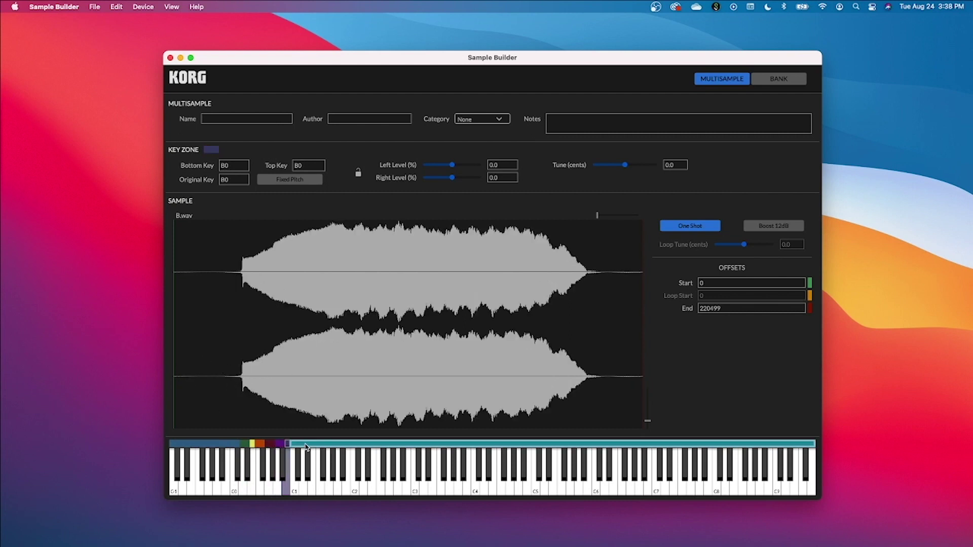
{"action": "left_click", "coordinate": [306, 445]}
{"action": "left_click", "coordinate": [207, 445]}
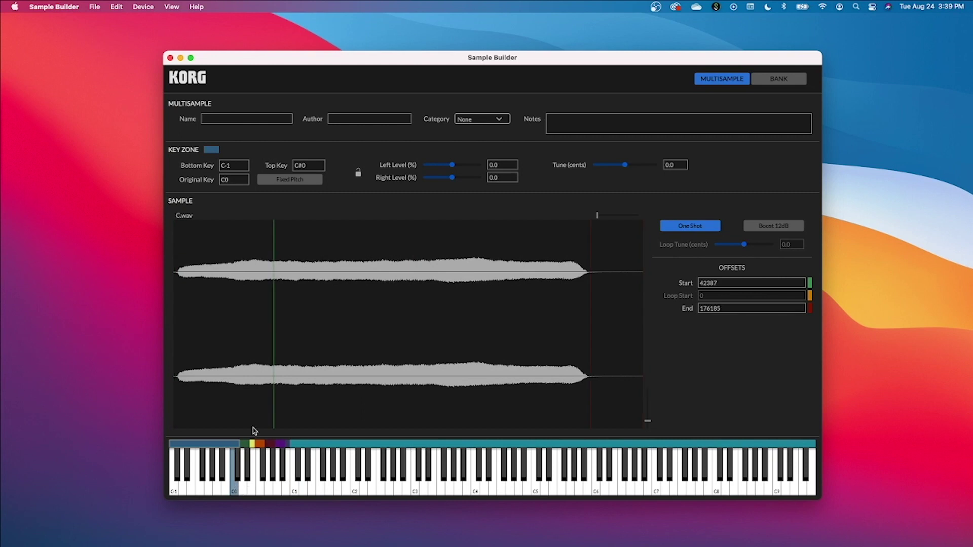
Trim the silent lead-in and trailing silence off D.wav in the D0 zone
{"action": "left_click", "coordinate": [246, 444]}
{"action": "left_click_drag", "start_coordinate": [174, 381], "coordinate": [319, 389]}
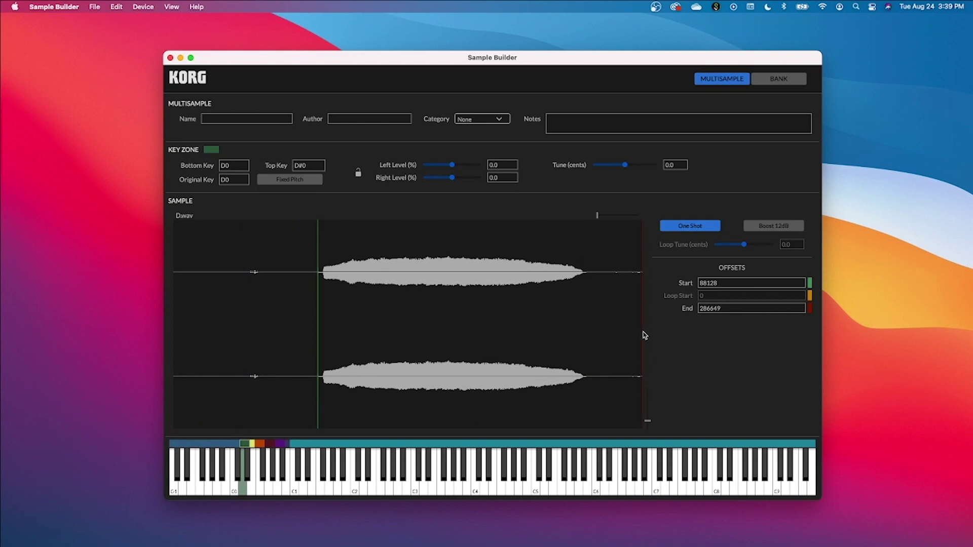
{"action": "left_click_drag", "start_coordinate": [642, 334], "coordinate": [586, 343]}
Move E.wav's start in the E0 zone to where the voice begins
{"action": "left_click", "coordinate": [259, 444]}
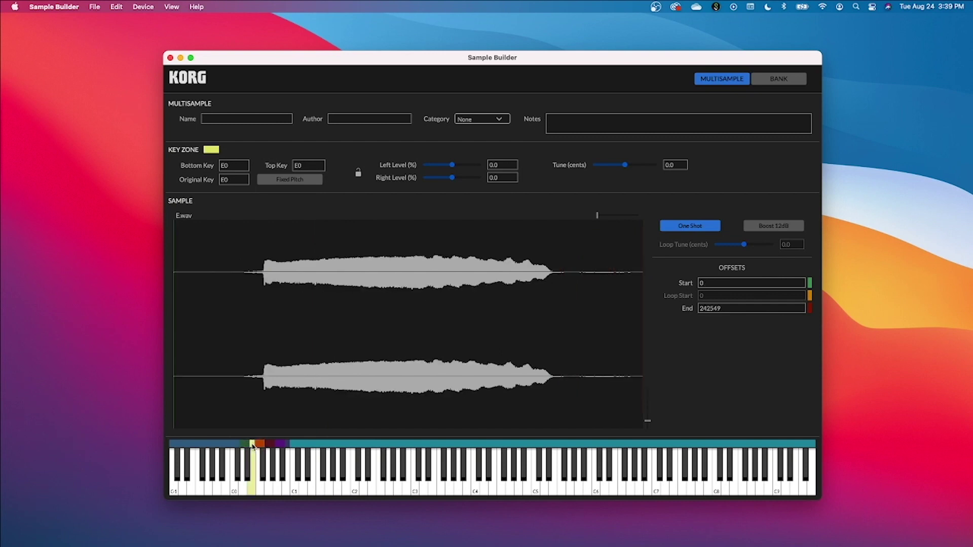
{"action": "left_click", "coordinate": [252, 443]}
{"action": "left_click_drag", "start_coordinate": [174, 372], "coordinate": [246, 376]}
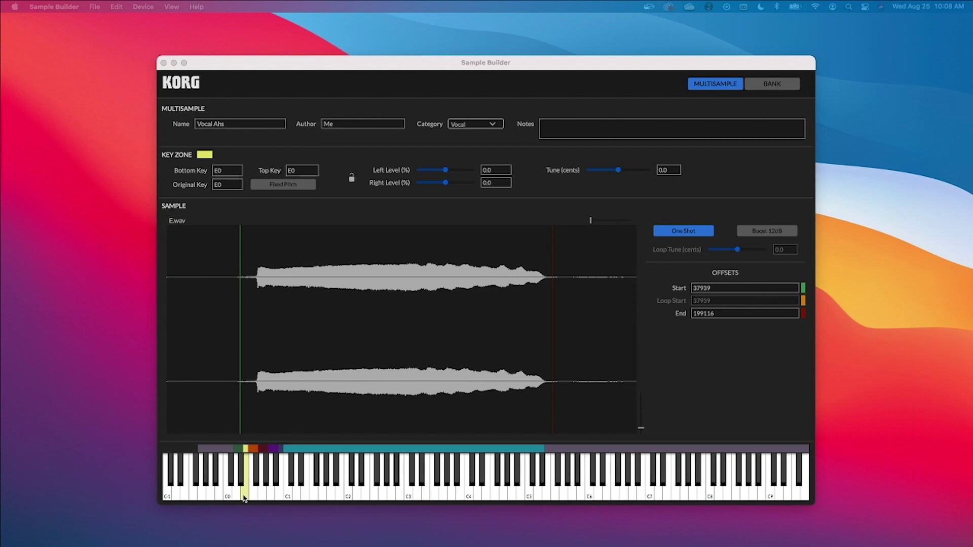
Turn off One Shot for E.wav, loop 55469 to end 155159, and move Start onto Loop Start
{"action": "left_click", "coordinate": [243, 498]}
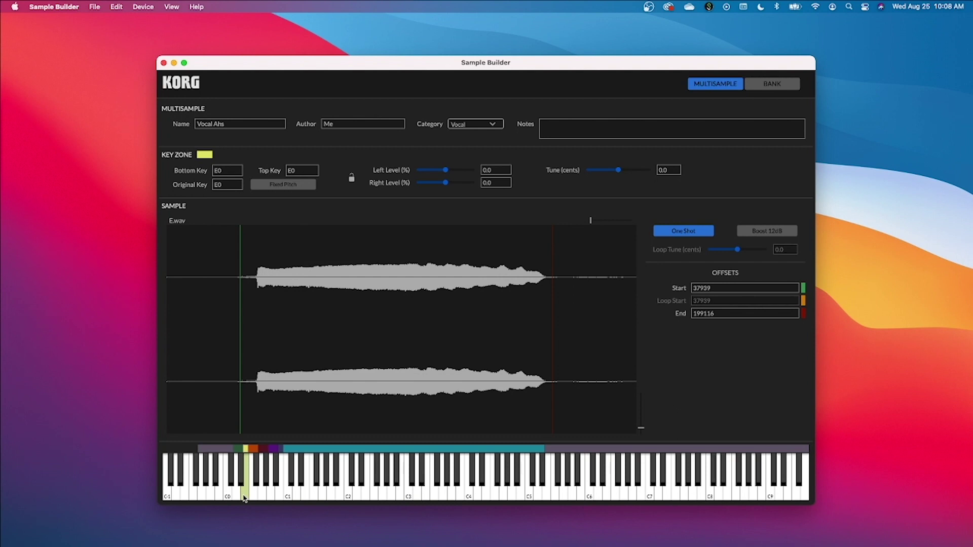
{"action": "left_click", "coordinate": [683, 232]}
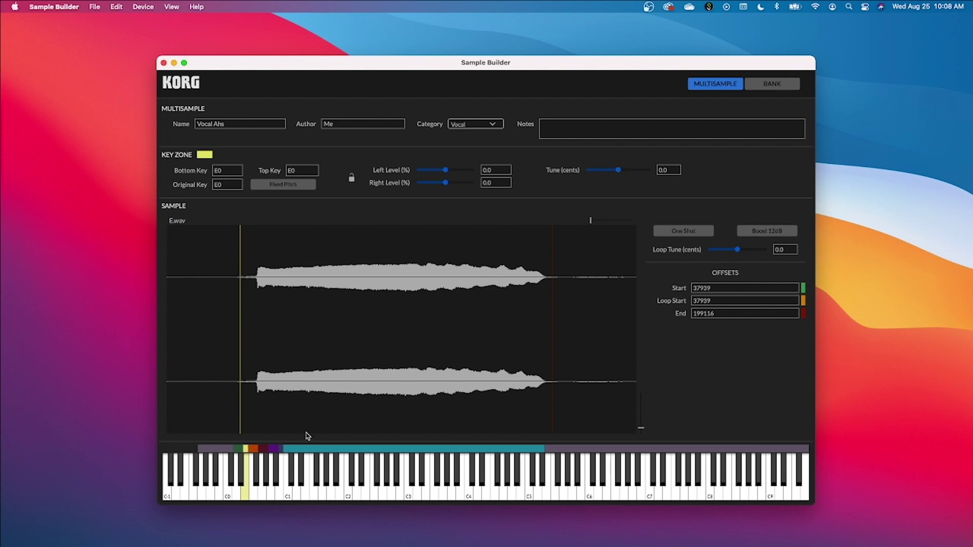
{"action": "left_click", "coordinate": [245, 500]}
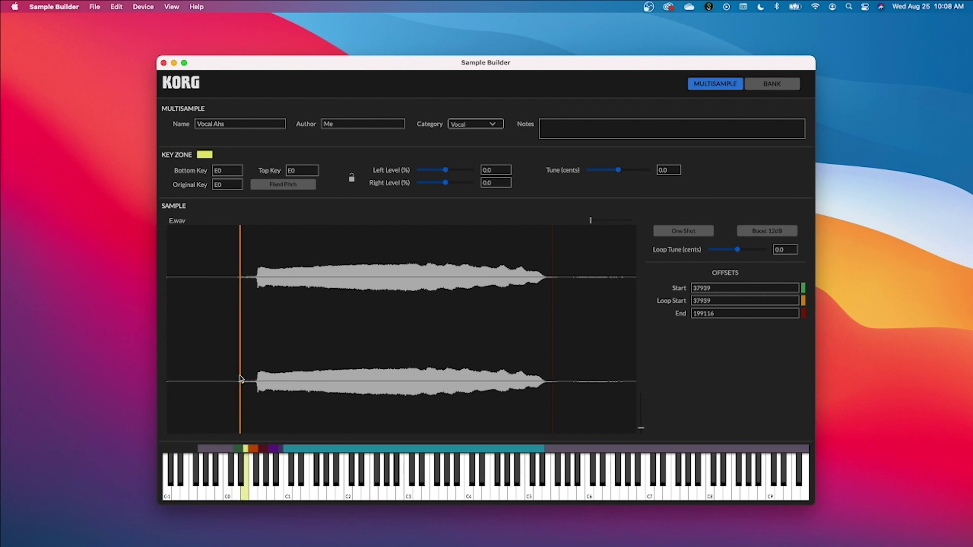
{"action": "left_click_drag", "start_coordinate": [240, 380], "coordinate": [274, 383]}
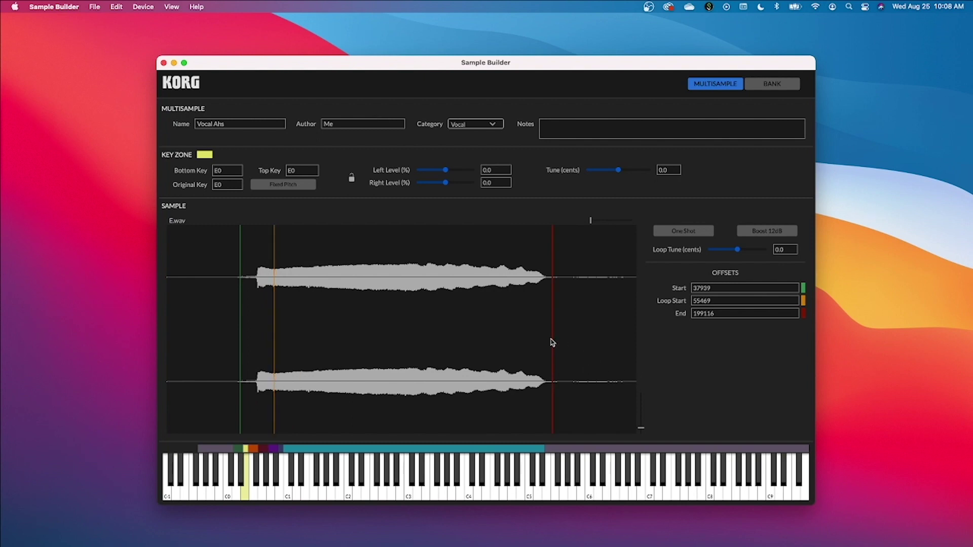
{"action": "left_click_drag", "start_coordinate": [553, 344], "coordinate": [469, 341]}
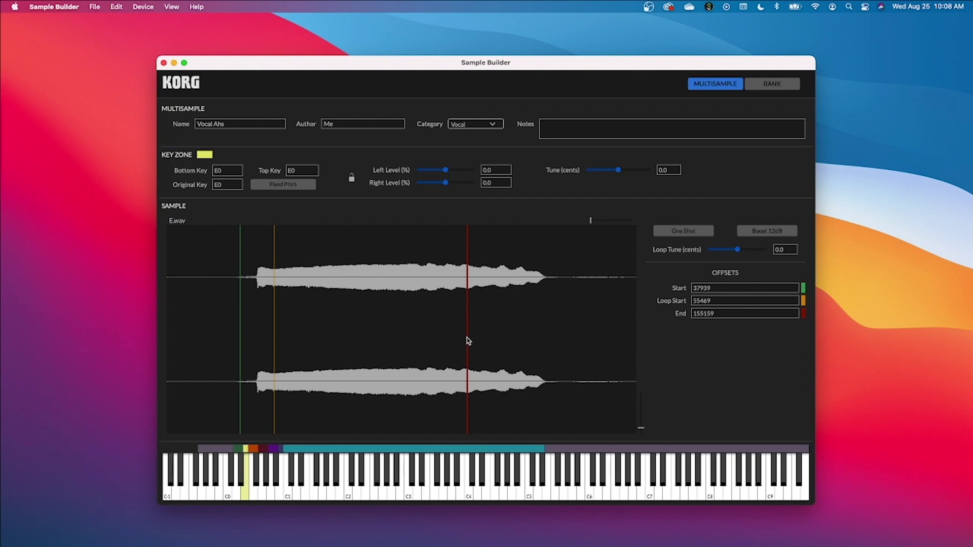
{"action": "left_click", "coordinate": [245, 496]}
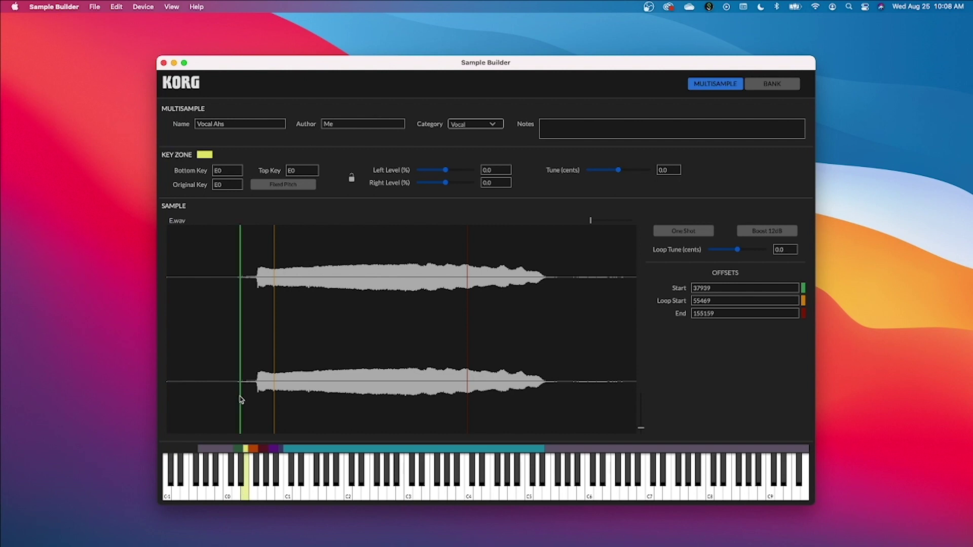
{"action": "left_click_drag", "start_coordinate": [240, 400], "coordinate": [277, 407]}
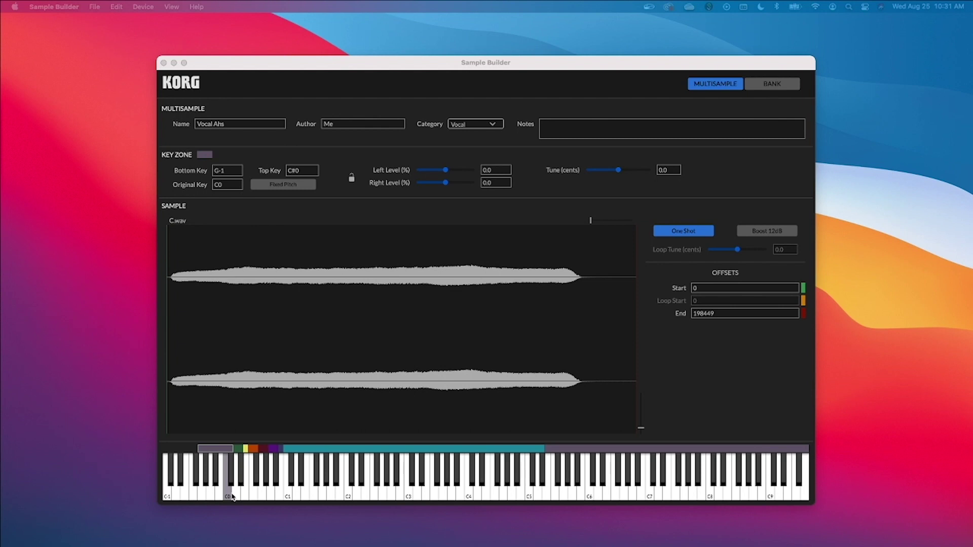
Inspect the D0, E0, F0, G0, A0 and B0 zones' waveforms and offsets one by one
{"action": "left_click", "coordinate": [237, 449]}
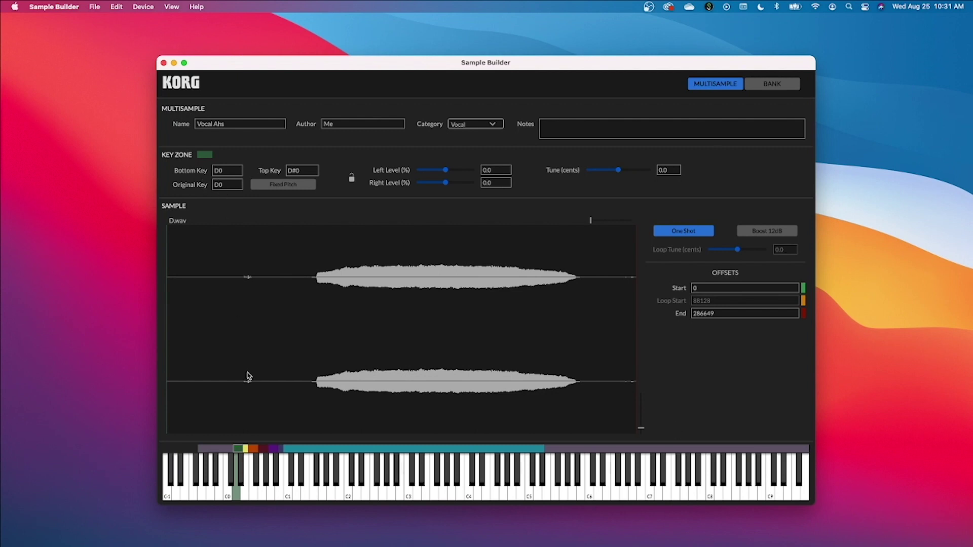
{"action": "left_click", "coordinate": [245, 448]}
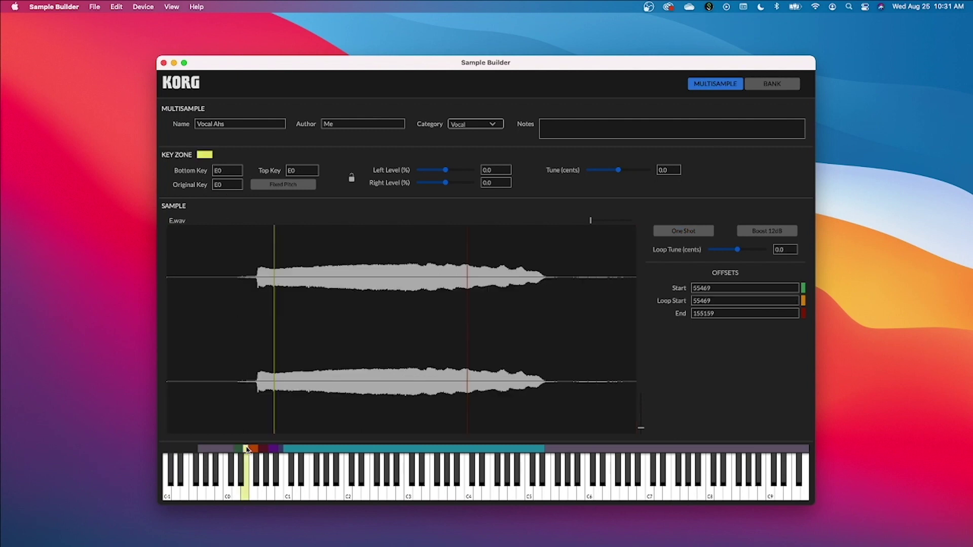
{"action": "left_click", "coordinate": [252, 449]}
{"action": "left_click", "coordinate": [263, 449]}
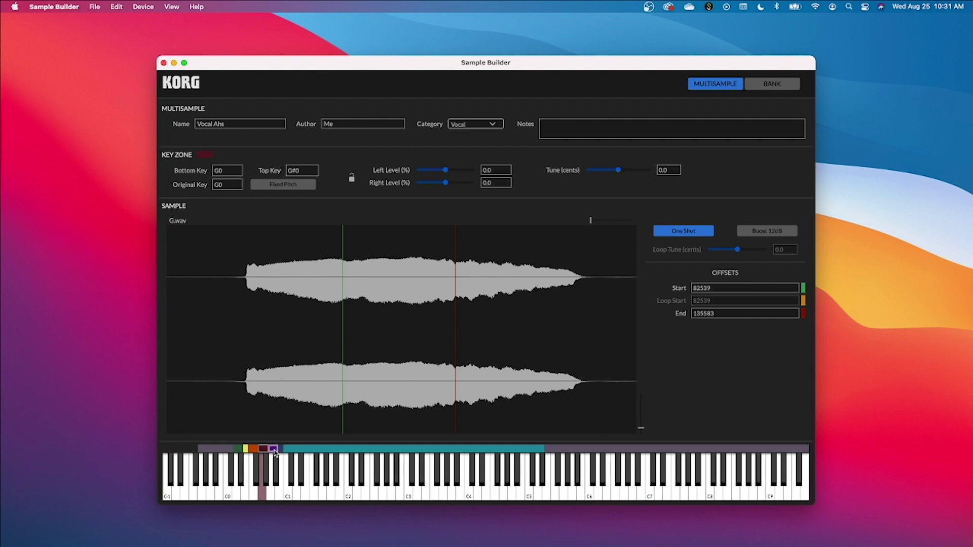
{"action": "left_click", "coordinate": [273, 448]}
{"action": "left_click", "coordinate": [281, 449]}
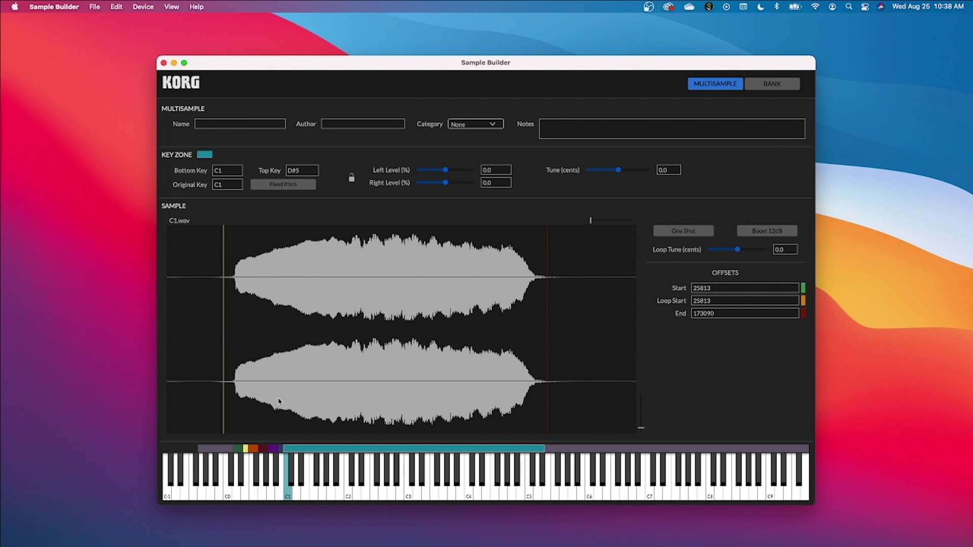
Name the multisample 'Vocal Ahs', set its category to Vocal, and begin entering its notes
{"action": "left_click", "coordinate": [246, 122]}
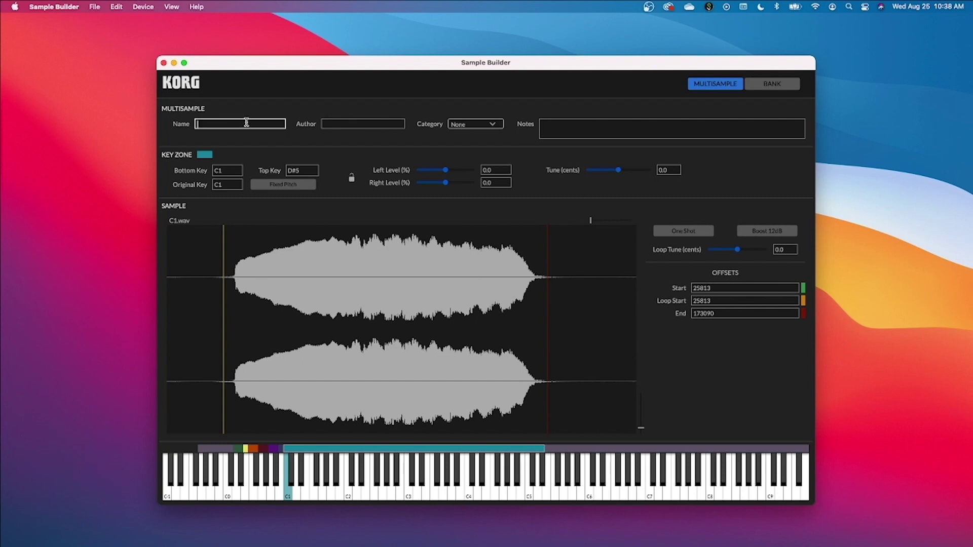
{"action": "type", "text": "Vocal Ahs"}
{"action": "key", "text": "Tab"}
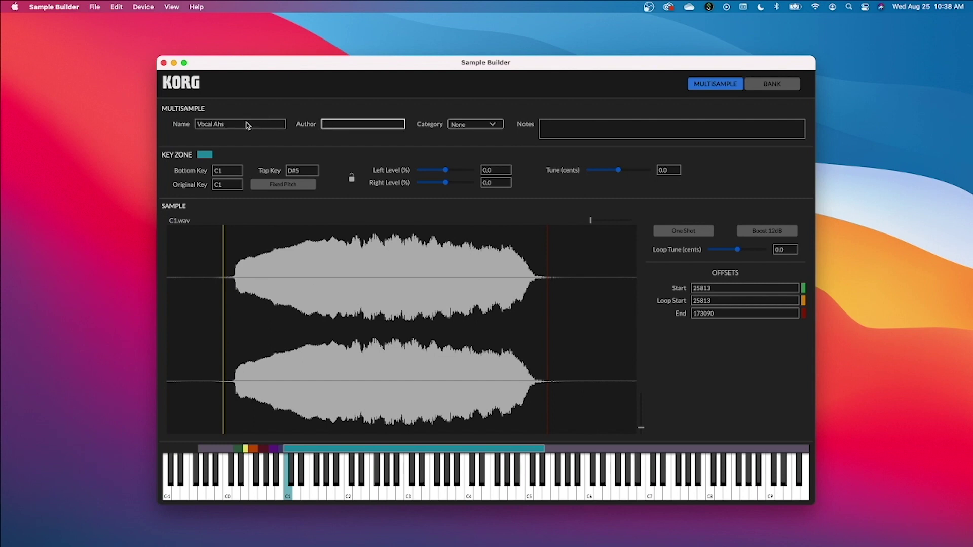
{"action": "left_click", "coordinate": [465, 126]}
{"action": "left_click", "coordinate": [468, 245]}
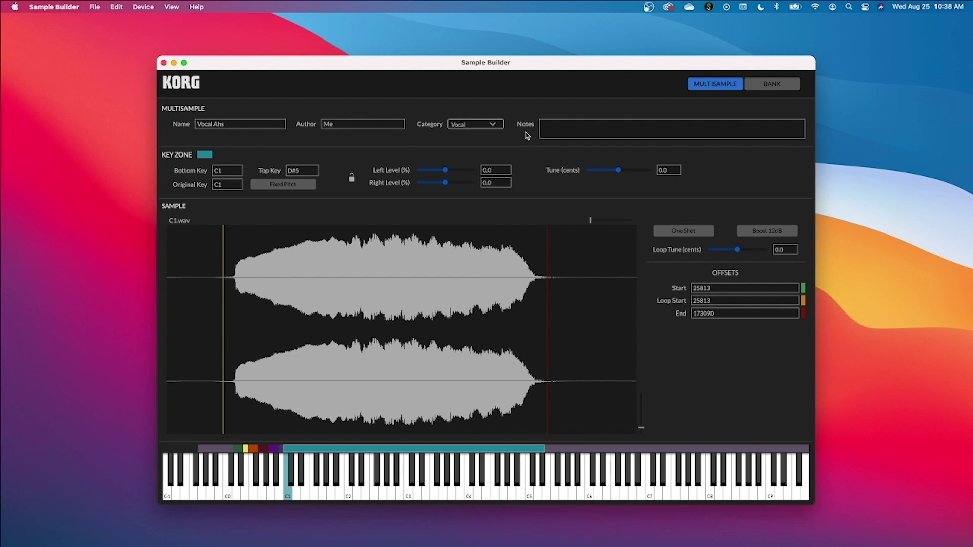
{"action": "left_click", "coordinate": [575, 131]}
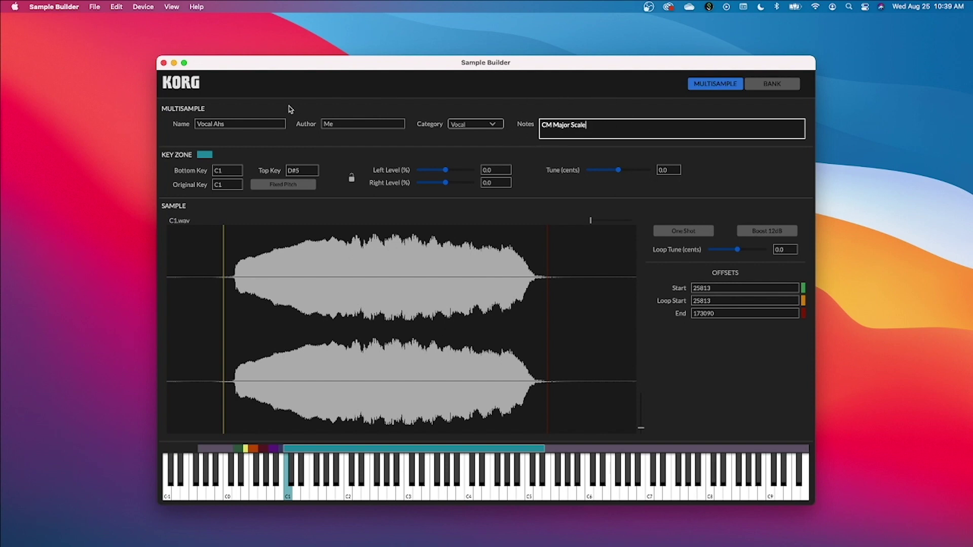
Save the multisample as 'Vocal Ahs' in the Samples folder with Save Multisample As
{"action": "left_click", "coordinate": [96, 6]}
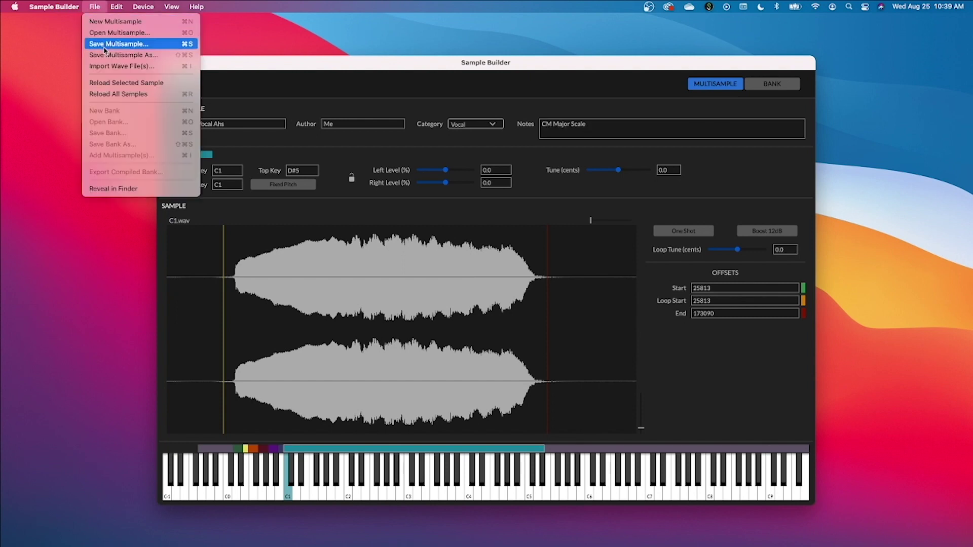
{"action": "left_click", "coordinate": [105, 56]}
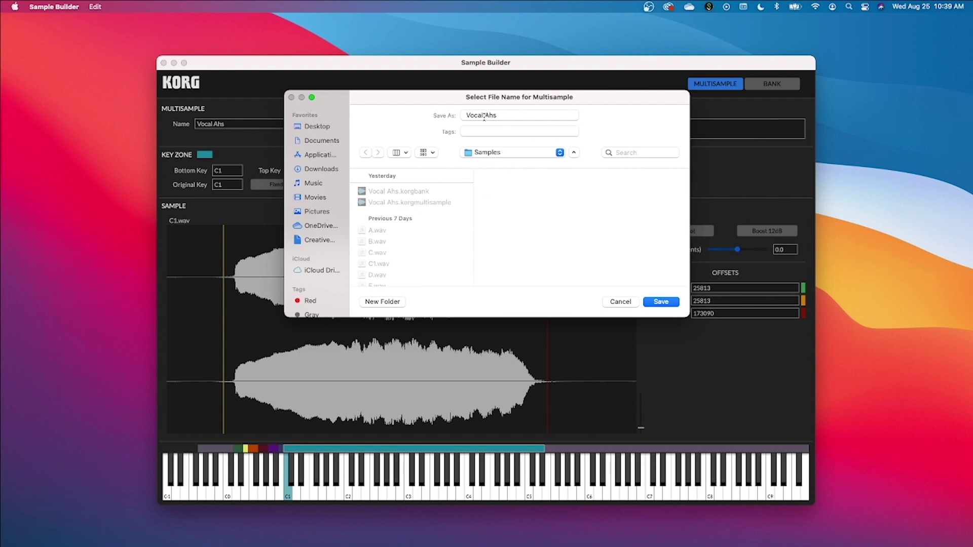
{"action": "left_click", "coordinate": [485, 115]}
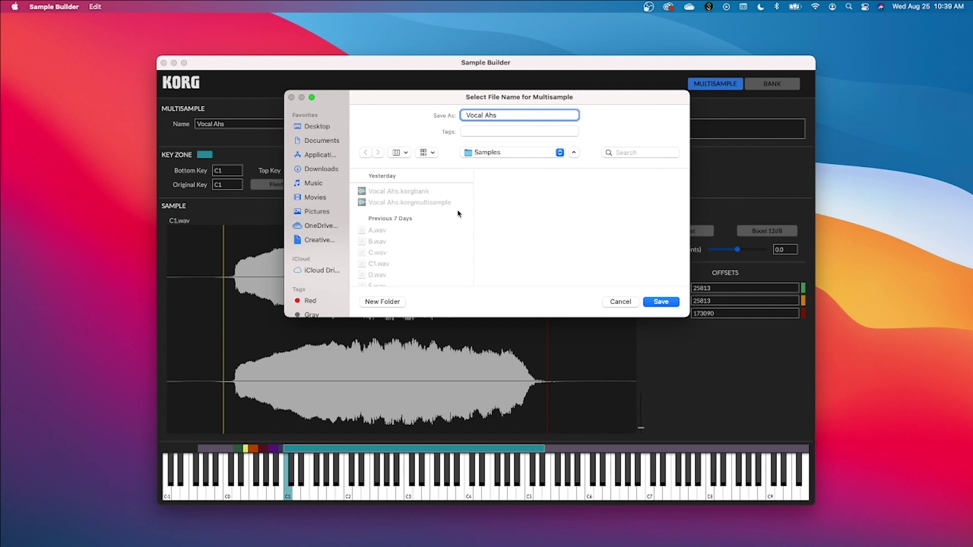
{"action": "left_click", "coordinate": [660, 304]}
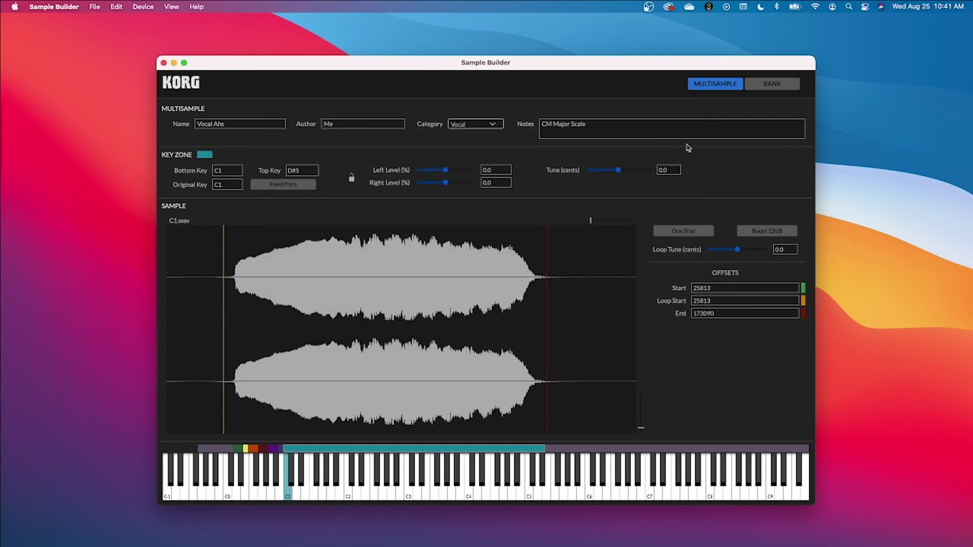
Switch to the Bank view and add the Vocal Ahs multisample to the bank via Add Multisample(s)
{"action": "left_click", "coordinate": [769, 87]}
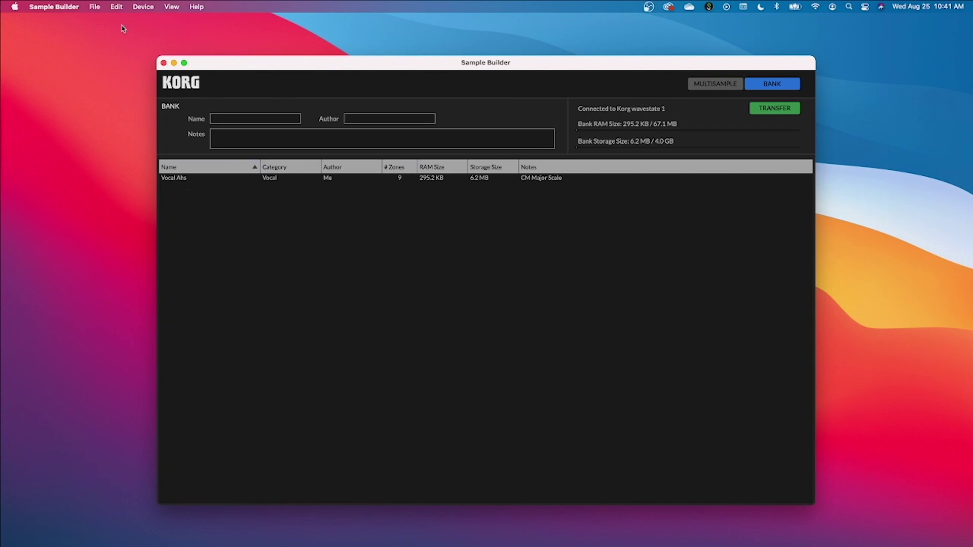
{"action": "left_click", "coordinate": [96, 7]}
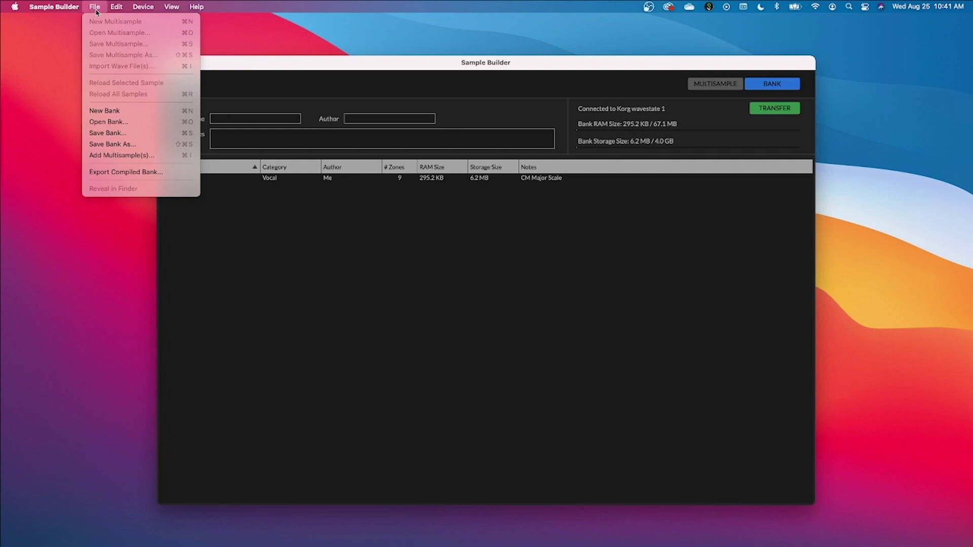
{"action": "left_click", "coordinate": [123, 159]}
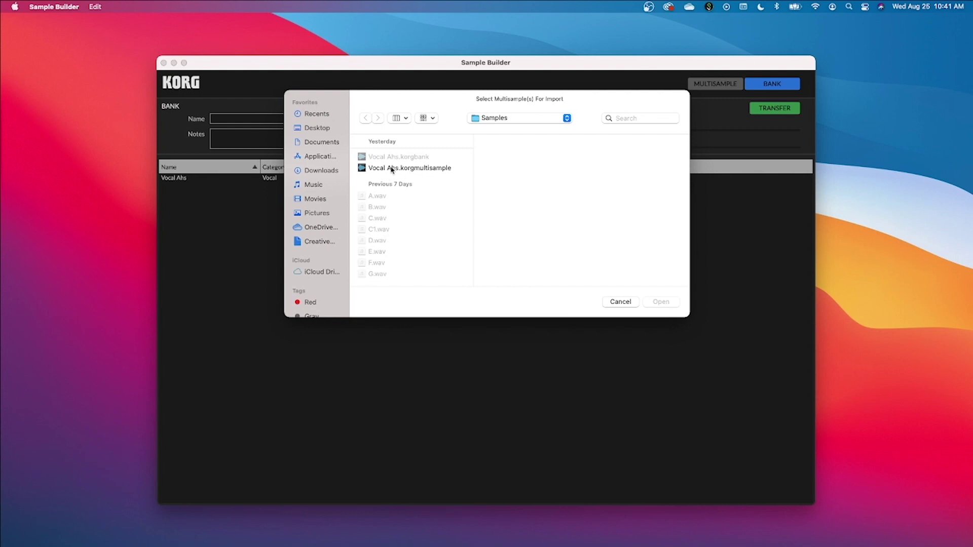
{"action": "left_click", "coordinate": [621, 302]}
Name the bank 'Vocal Ahs' with author 'Me', leaving the notes empty
{"action": "left_click", "coordinate": [233, 115]}
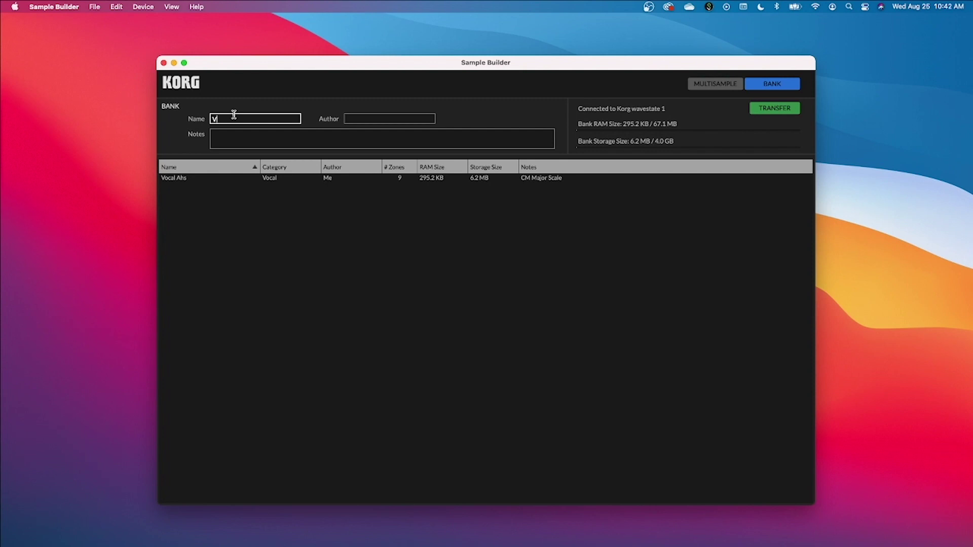
{"action": "key", "text": "Tab"}
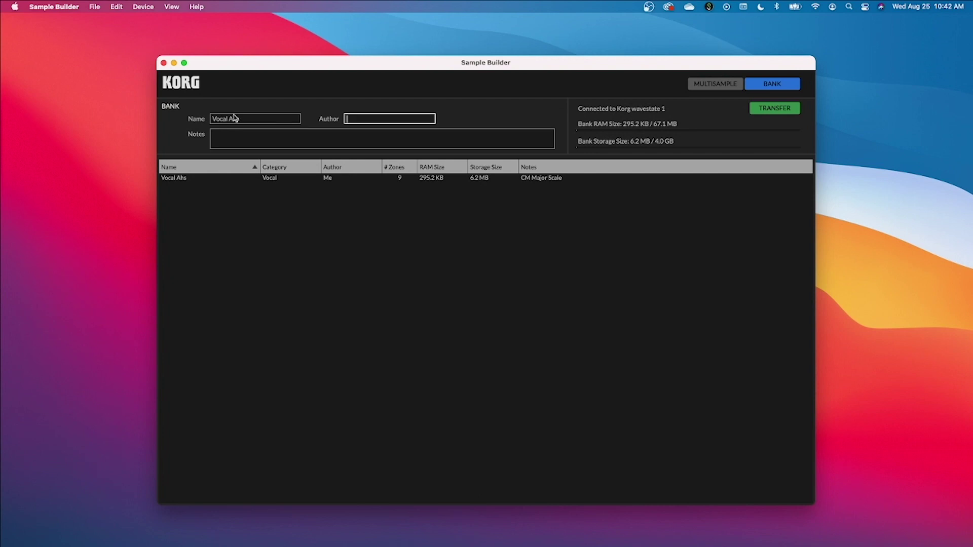
{"action": "type", "text": "Me"}
{"action": "left_click", "coordinate": [226, 140]}
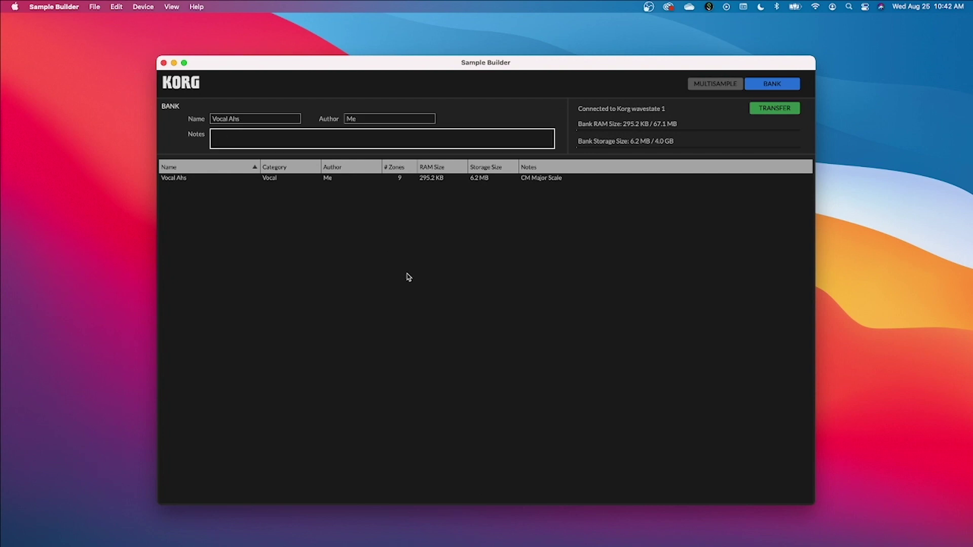
{"action": "left_click", "coordinate": [488, 285]}
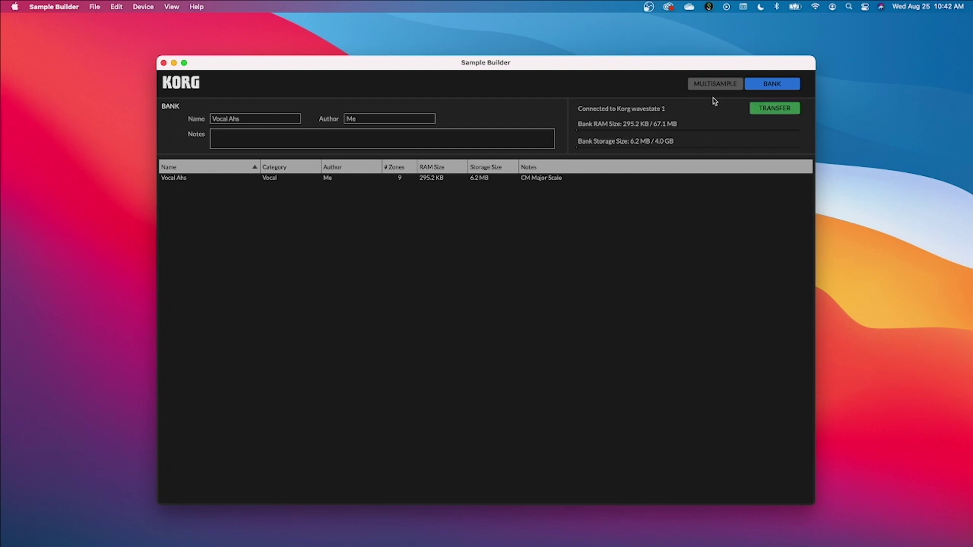
Check the connected device in the Device menu and transfer the bank to the wavestate
{"action": "left_click", "coordinate": [143, 6]}
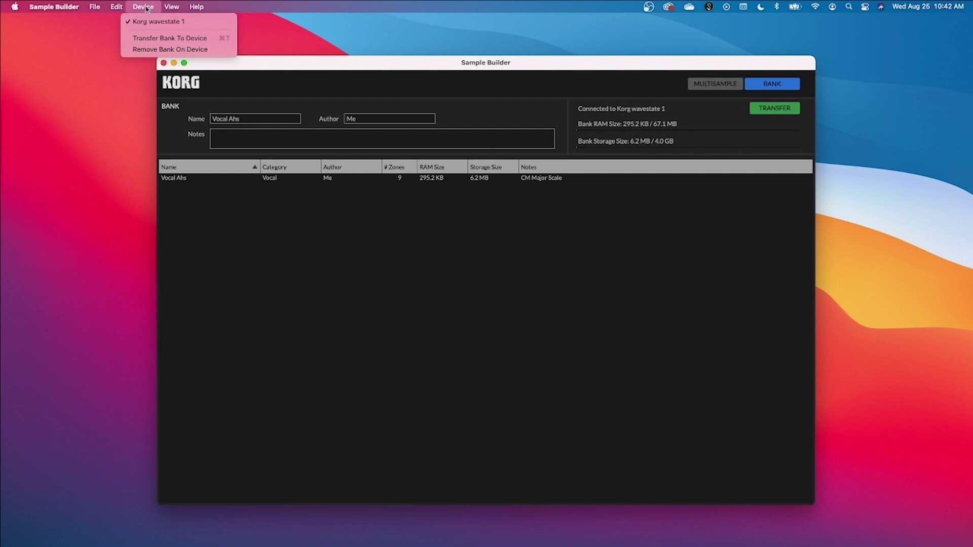
{"action": "left_click", "coordinate": [146, 8]}
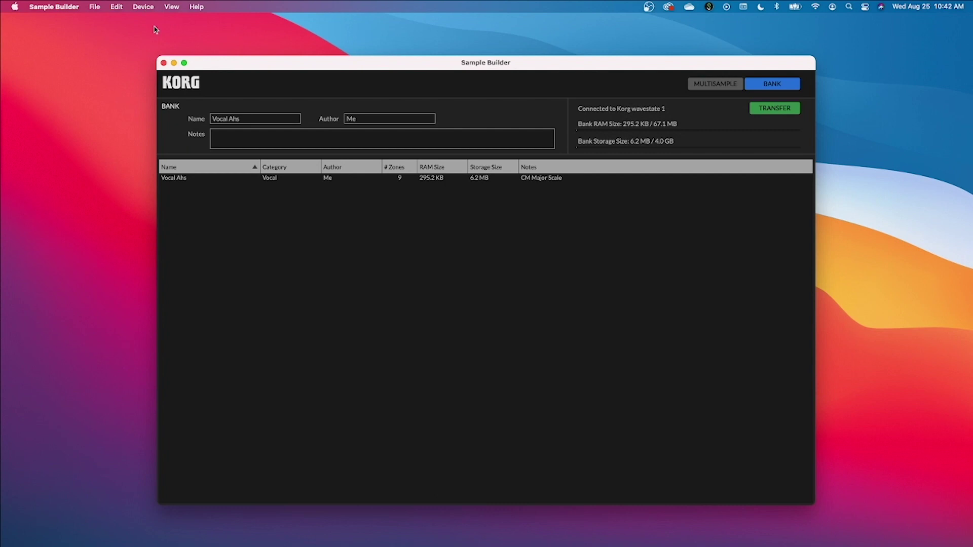
{"action": "left_click", "coordinate": [786, 109]}
Use Save Bank As to store the bank as 'Vocal Ahs' in the Samples folder
{"action": "left_click", "coordinate": [95, 6]}
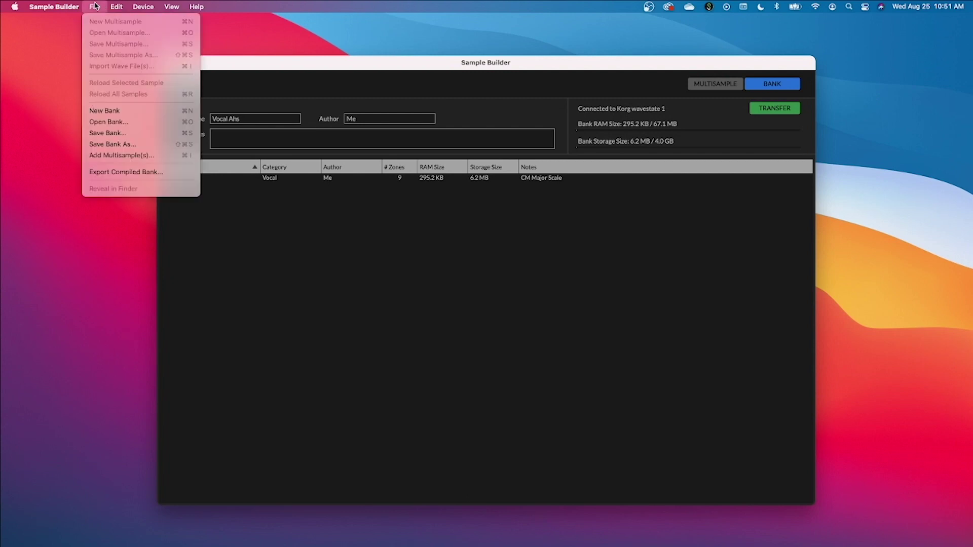
{"action": "left_click", "coordinate": [114, 146]}
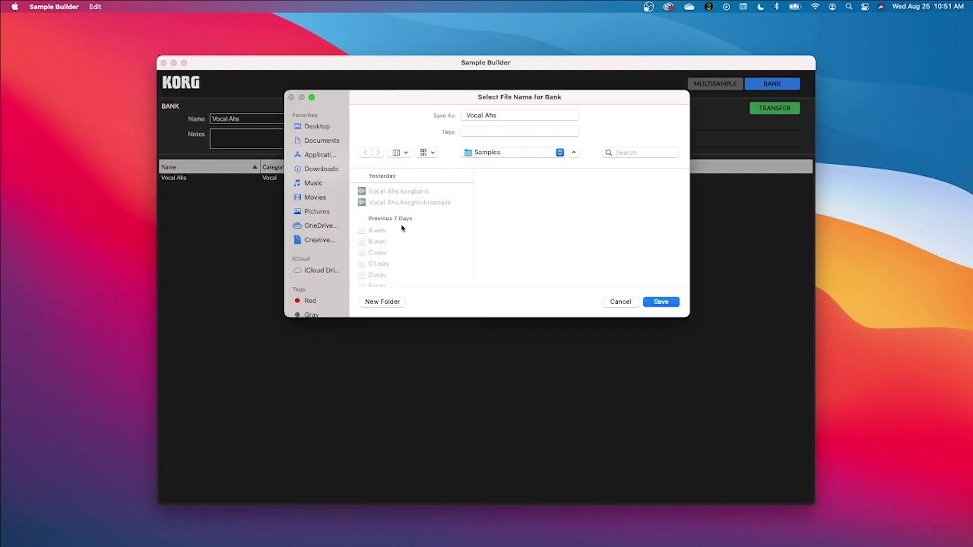
{"action": "left_click", "coordinate": [520, 118]}
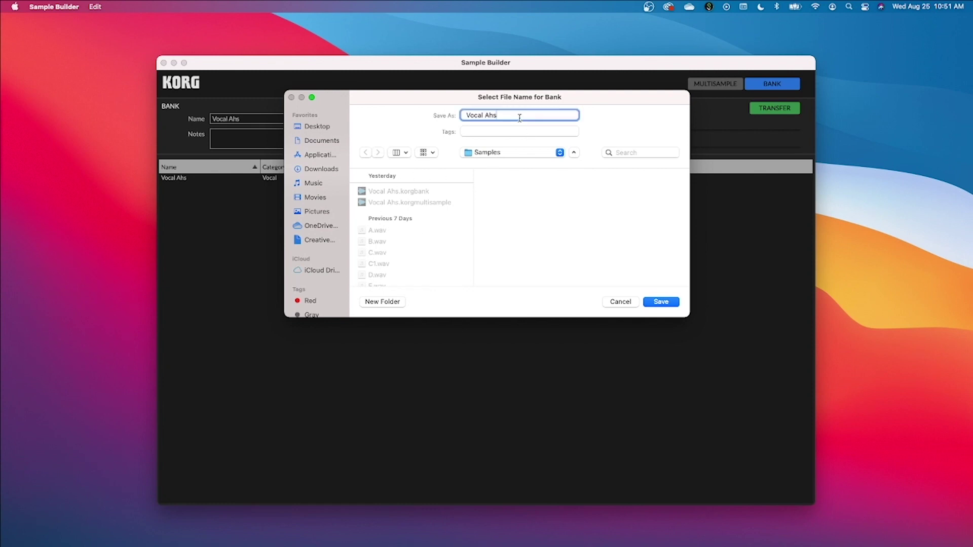
{"action": "left_click", "coordinate": [661, 302]}
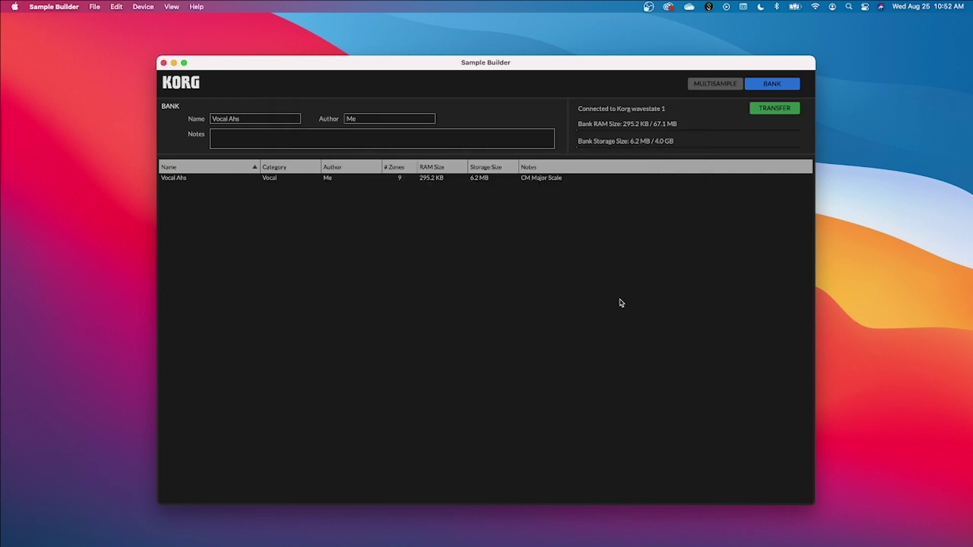